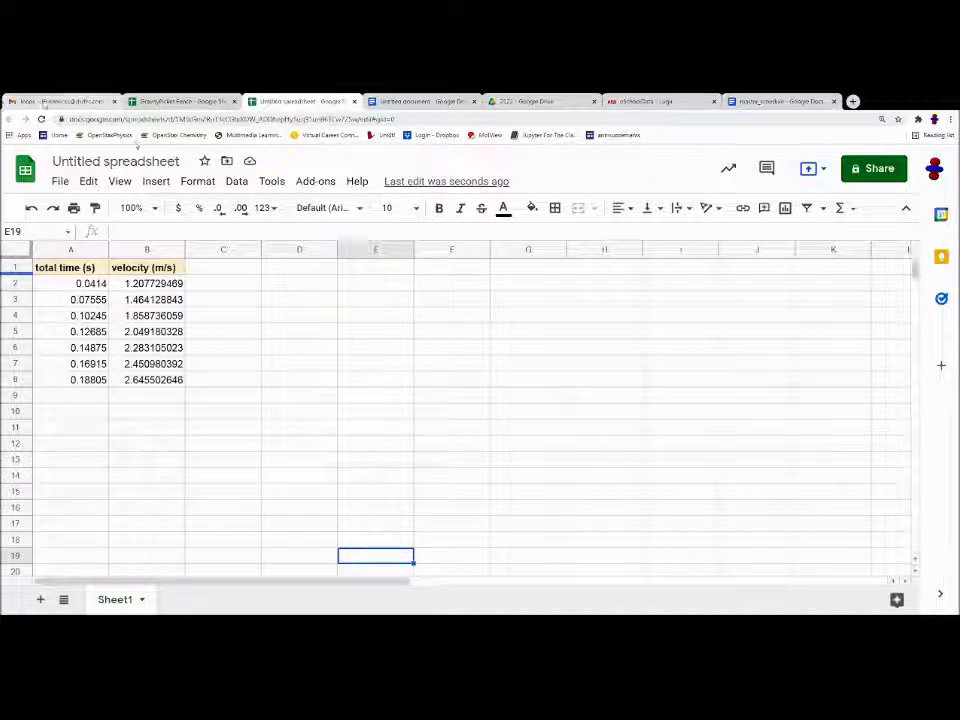
Rename the untitled spreadsheet as LabGraph.
{"action": "left_click", "coordinate": [138, 158]}
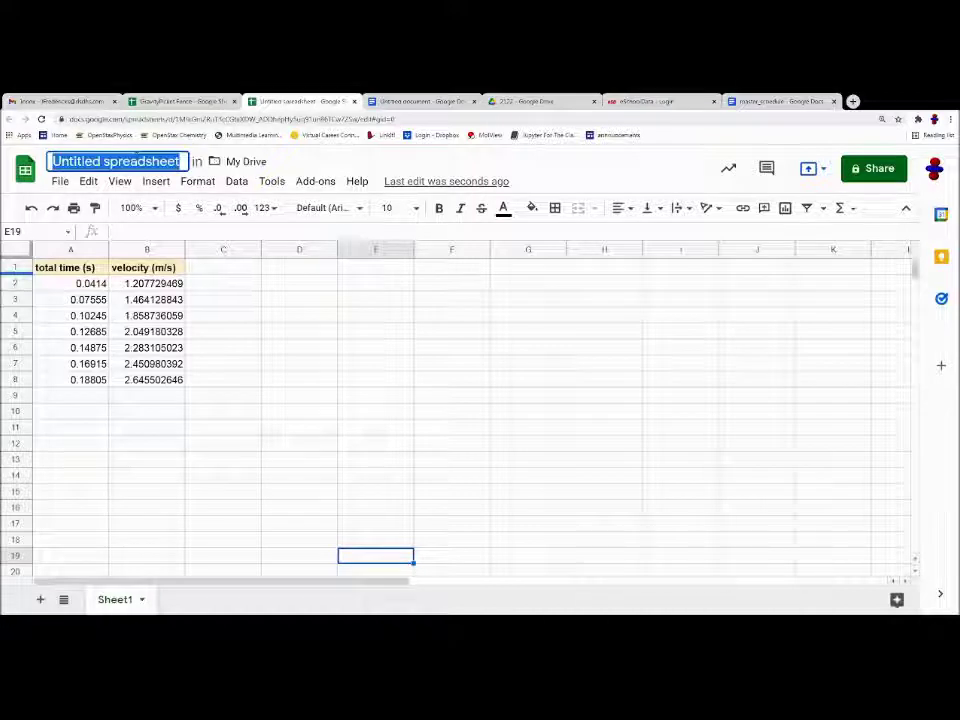
{"action": "type", "text": "LabGraph"}
{"action": "key", "text": "Return"}
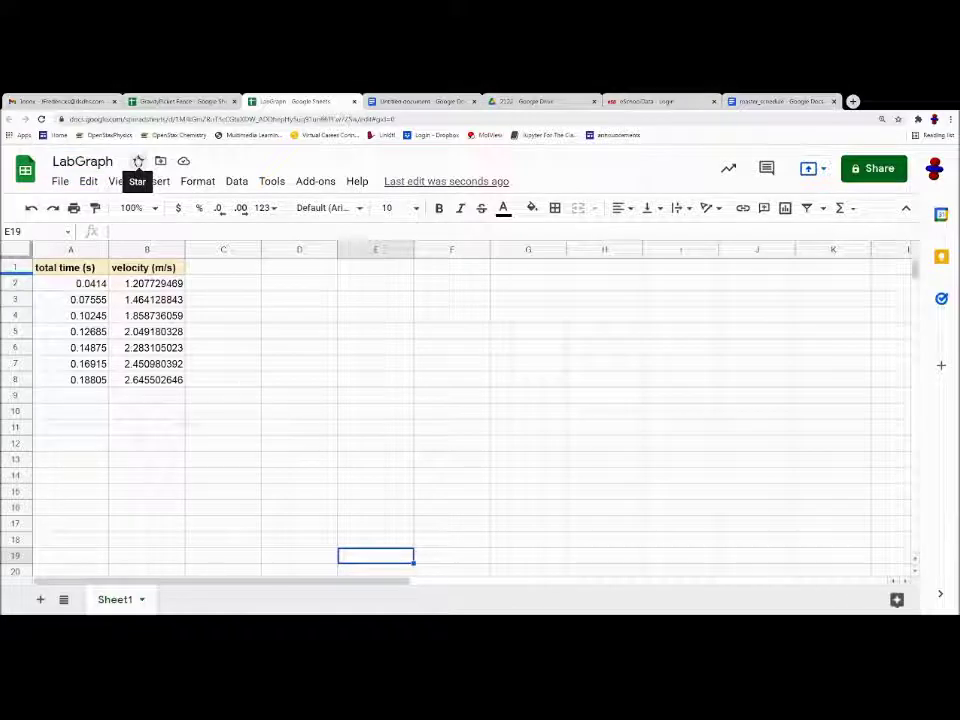
{"action": "left_click", "coordinate": [90, 268]}
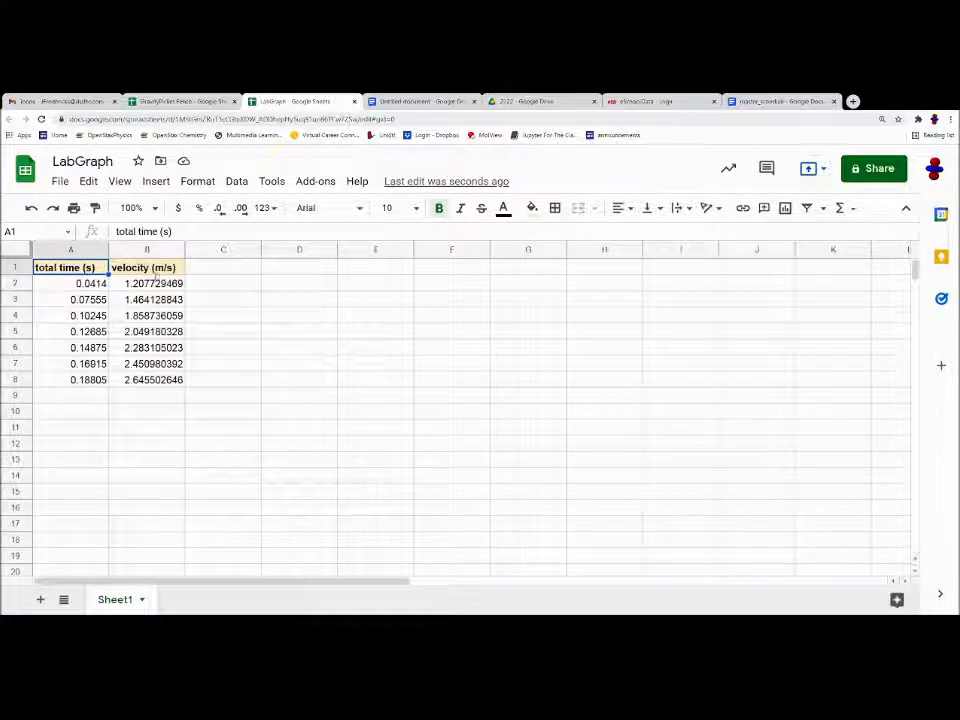
{"action": "left_click", "coordinate": [157, 269]}
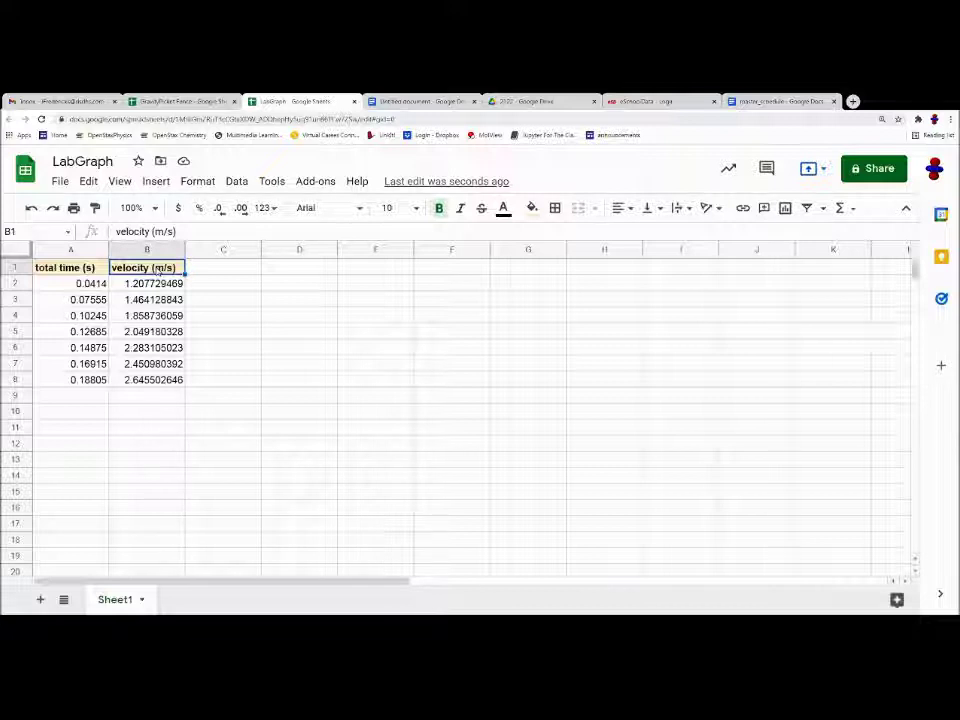
{"action": "left_click", "coordinate": [97, 270]}
{"action": "left_click", "coordinate": [140, 268]}
{"action": "left_click", "coordinate": [95, 270]}
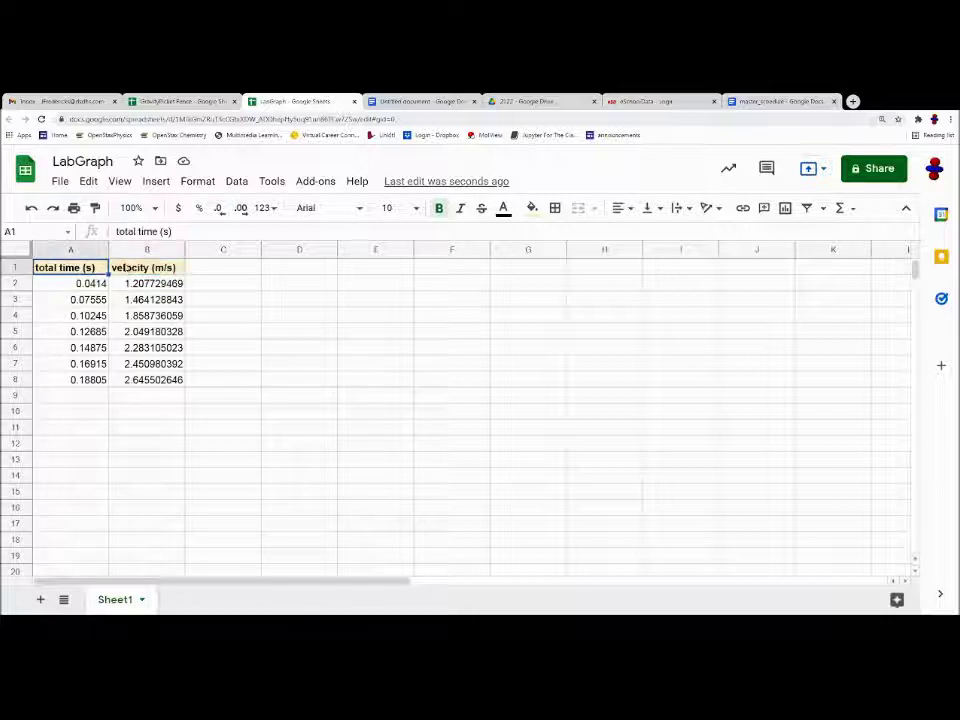
{"action": "left_click", "coordinate": [139, 267]}
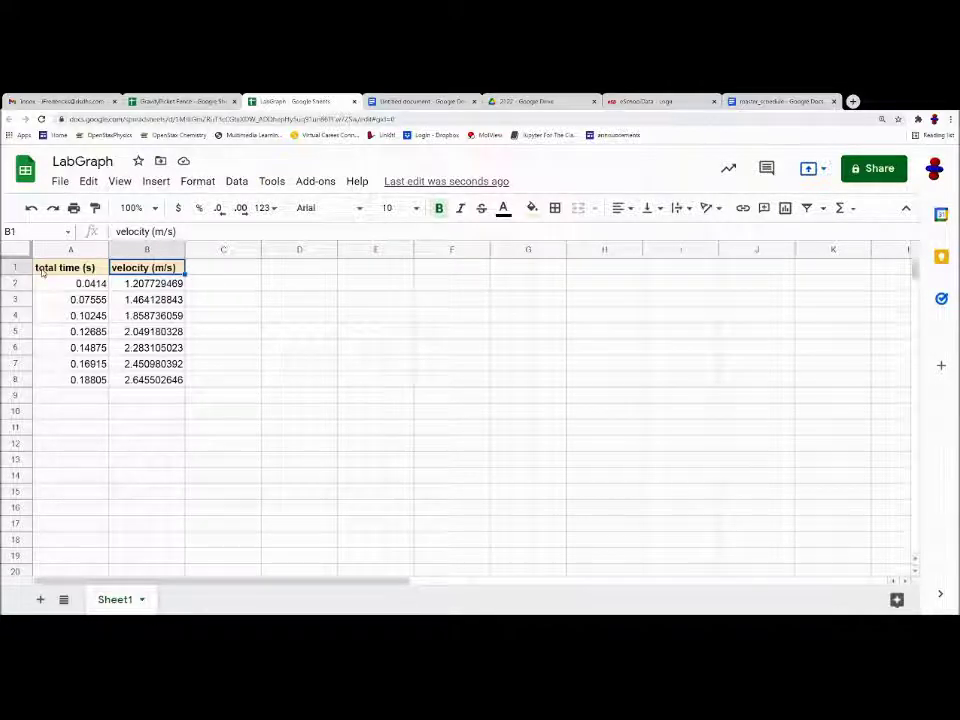
Insert a chart from the total time and velocity data in A1:B8, including the headers.
{"action": "left_click_drag", "start_coordinate": [42, 272], "coordinate": [183, 384]}
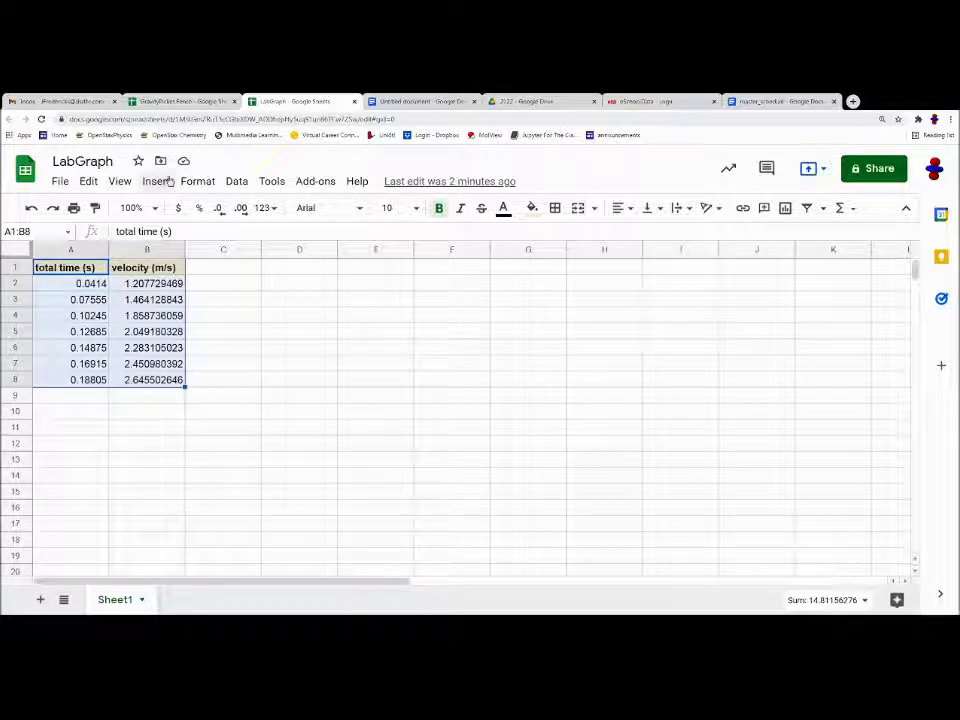
{"action": "left_click", "coordinate": [168, 181]}
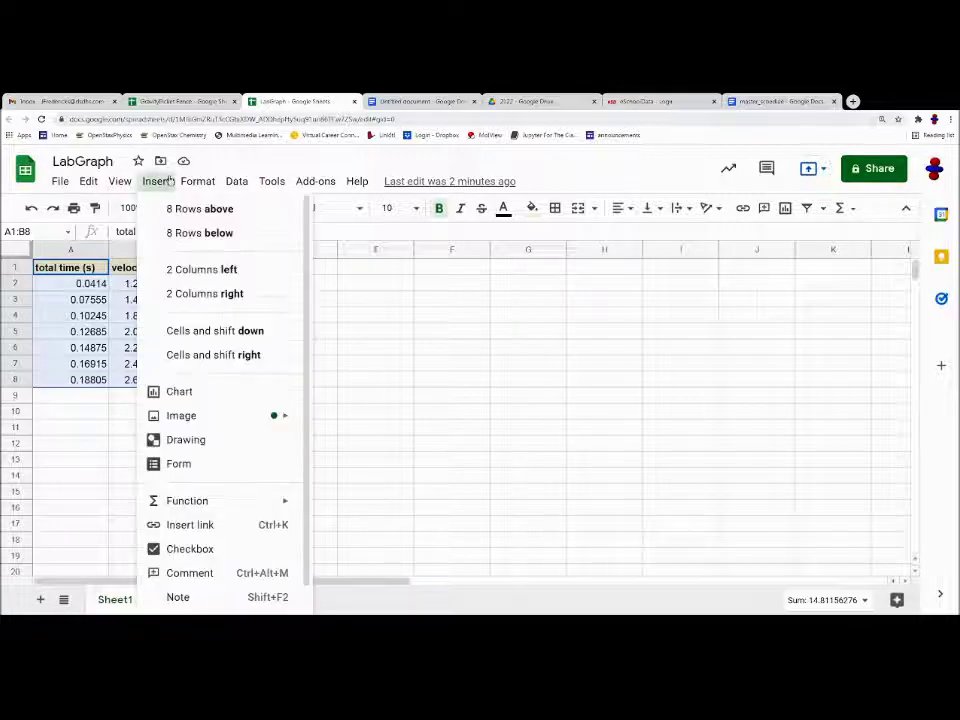
{"action": "left_click", "coordinate": [197, 181]}
{"action": "left_click", "coordinate": [158, 182]}
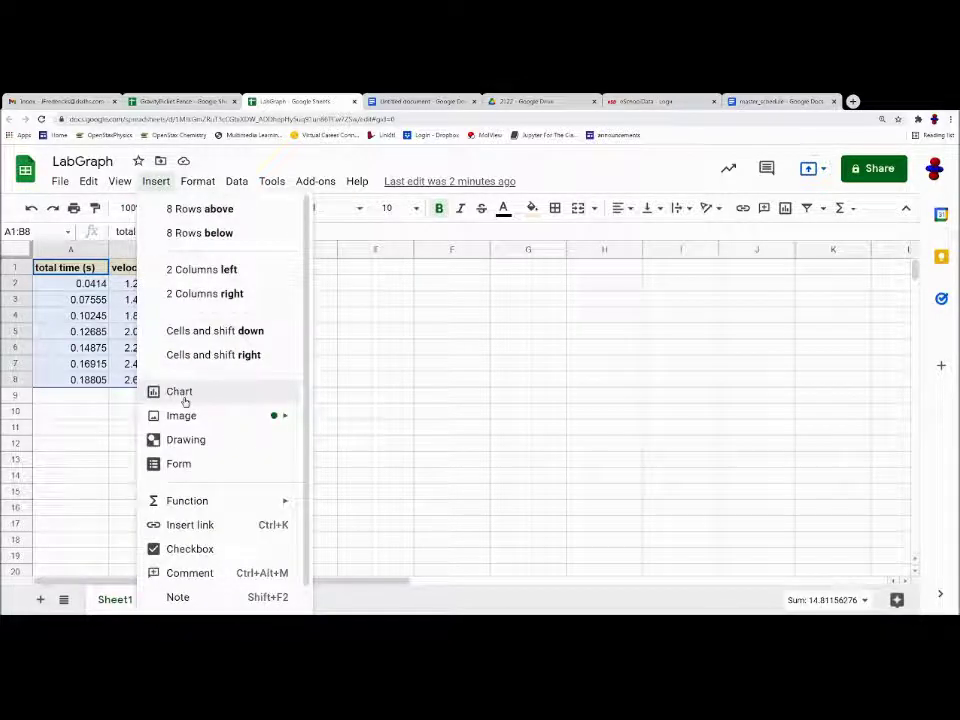
{"action": "left_click", "coordinate": [180, 392]}
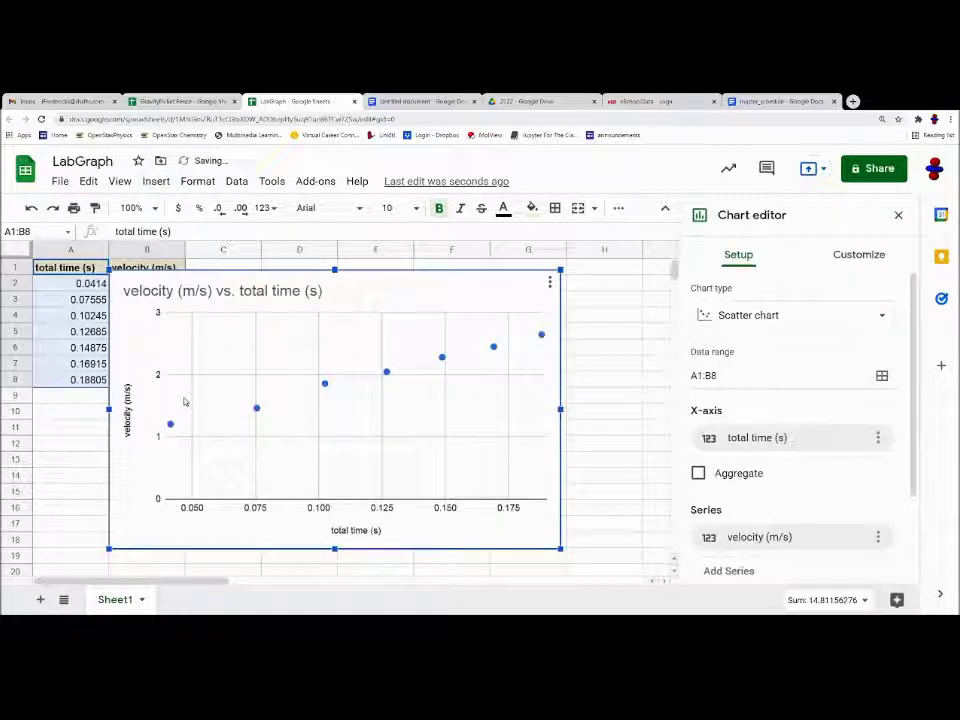
Try the line, area and column chart types on the velocity versus time chart.
{"action": "left_click", "coordinate": [805, 321]}
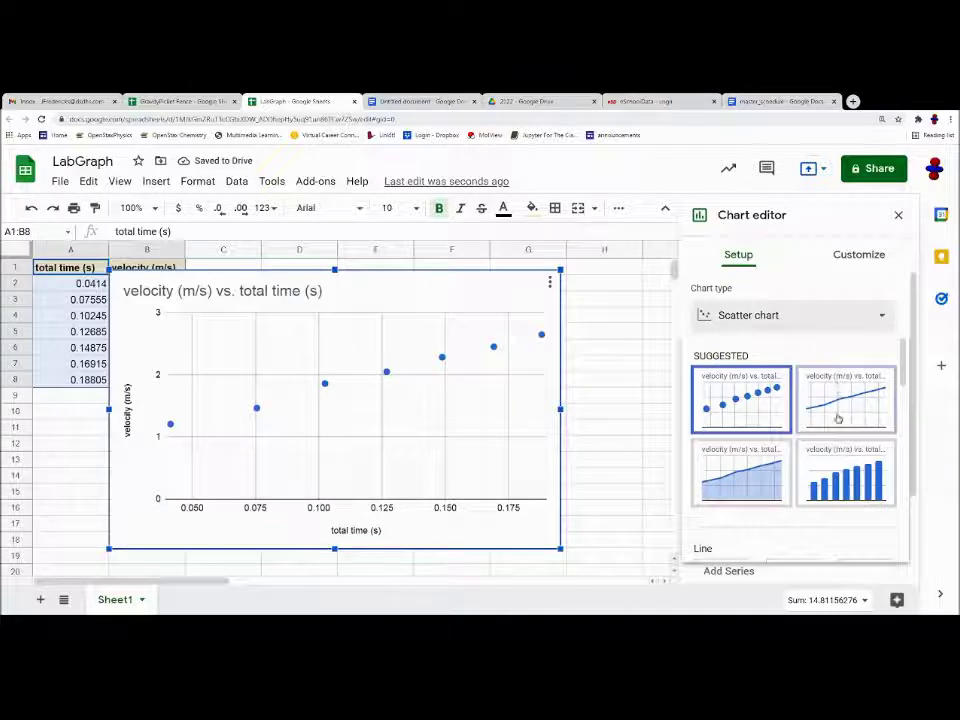
{"action": "left_click", "coordinate": [812, 376]}
{"action": "left_click", "coordinate": [778, 314]}
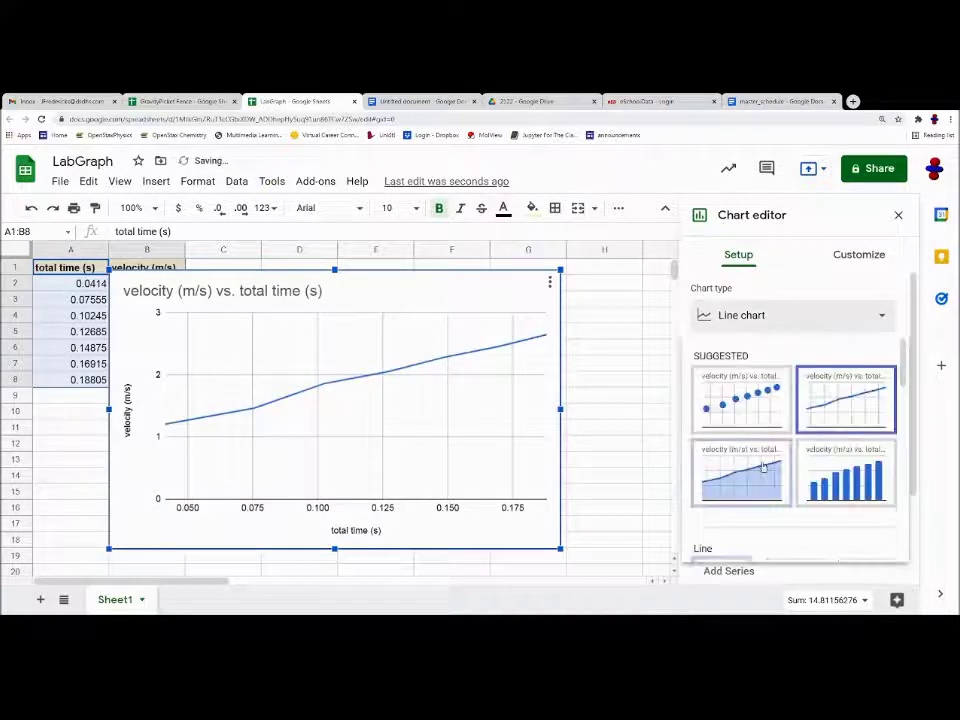
{"action": "left_click", "coordinate": [739, 476]}
{"action": "left_click", "coordinate": [765, 318]}
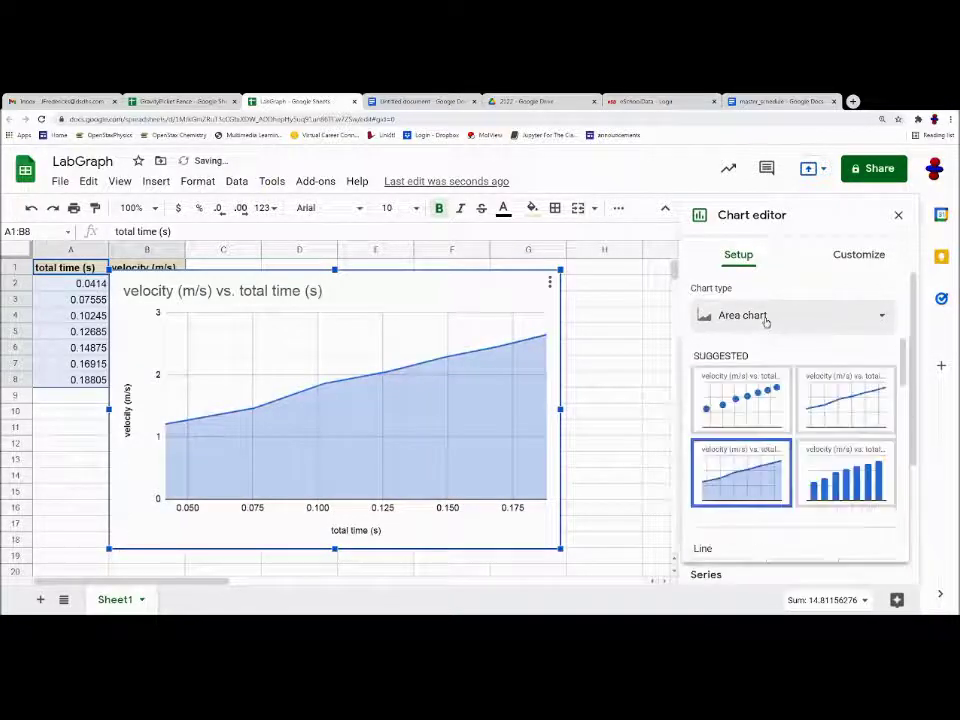
{"action": "left_click", "coordinate": [818, 474]}
Set the chart type to a scatter chart.
{"action": "left_click", "coordinate": [758, 317]}
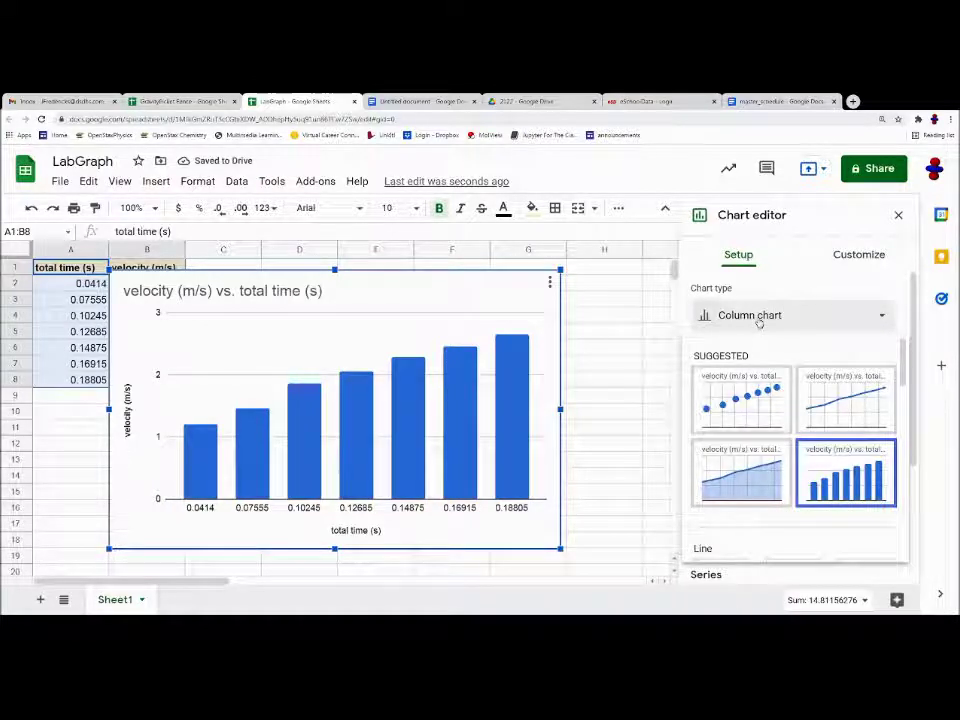
{"action": "scroll", "coordinate": [758, 322], "scroll_direction": "down", "scroll_amount": 5}
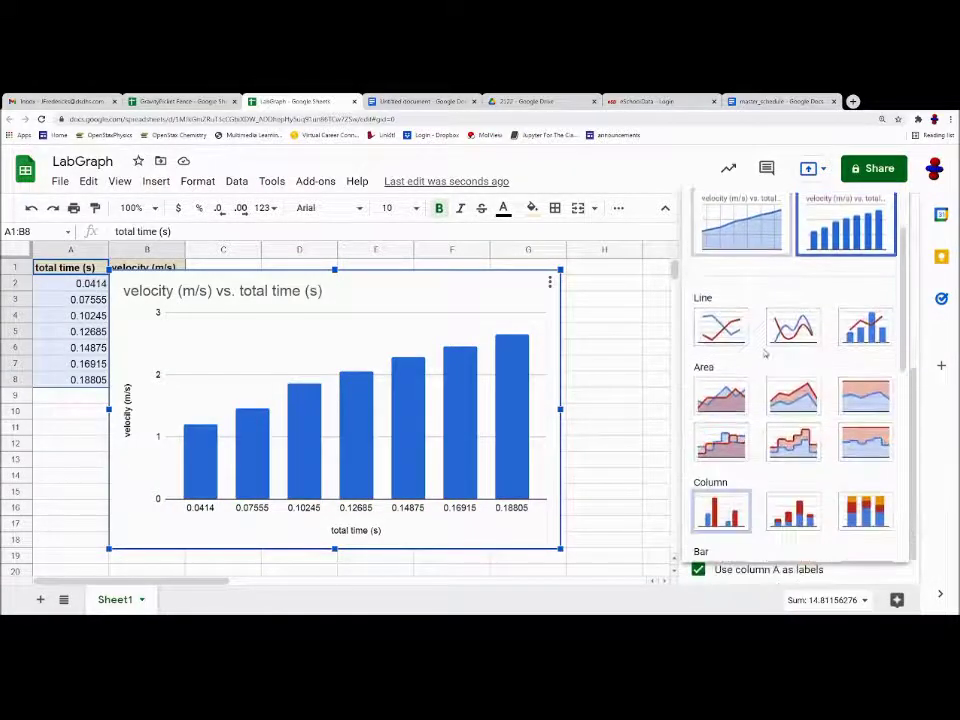
{"action": "scroll", "coordinate": [765, 290], "scroll_direction": "down", "scroll_amount": 4}
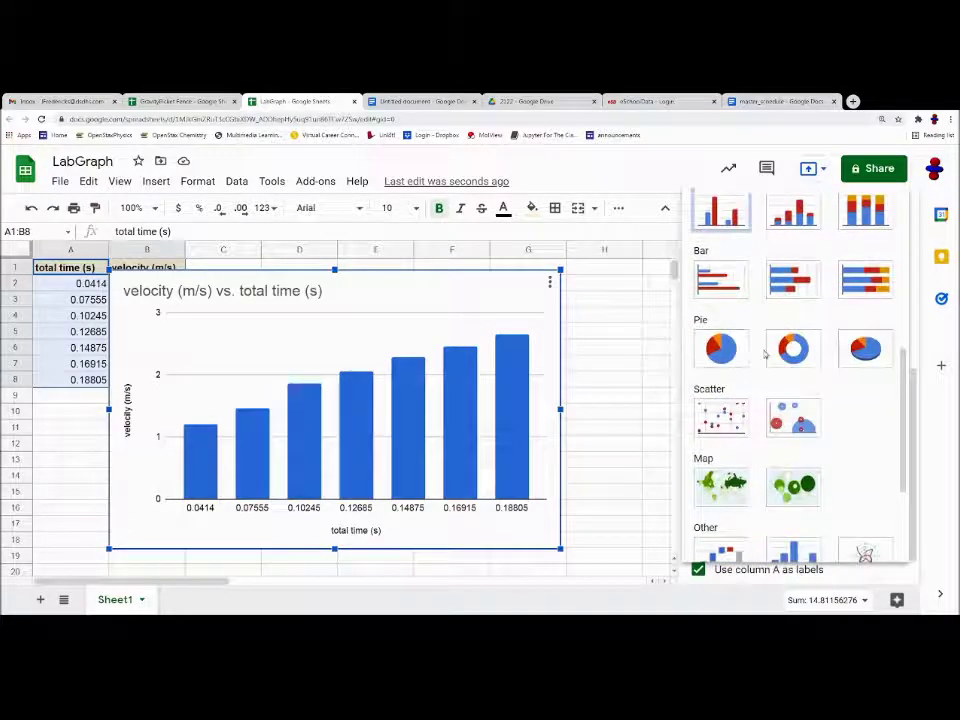
{"action": "scroll", "coordinate": [764, 352], "scroll_direction": "down", "scroll_amount": 2}
{"action": "scroll", "coordinate": [755, 380], "scroll_direction": "up", "scroll_amount": 2}
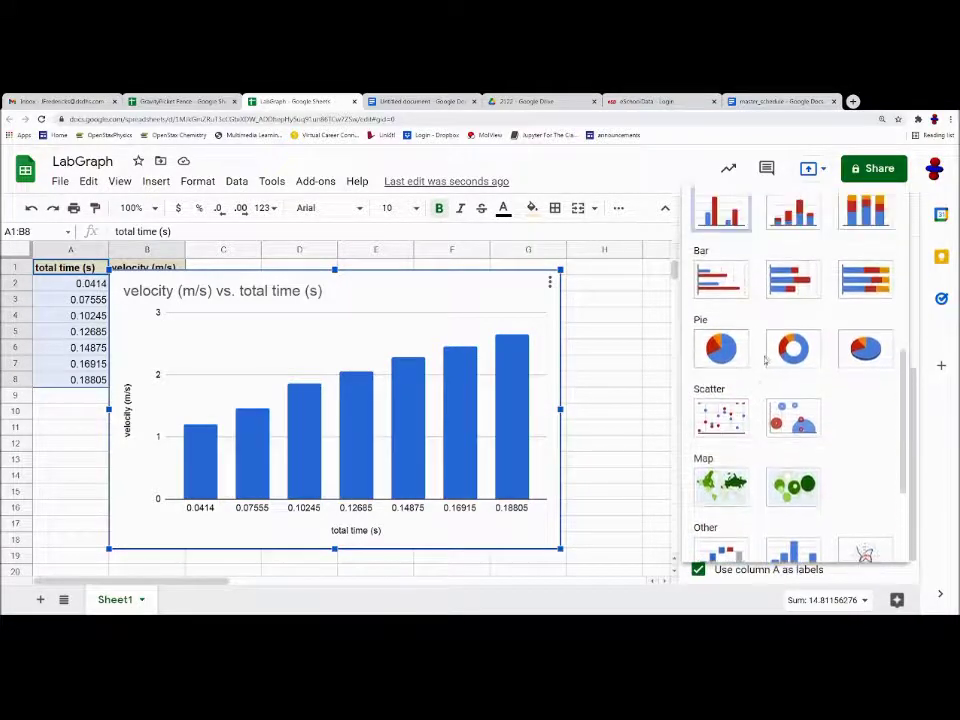
{"action": "left_click", "coordinate": [724, 420]}
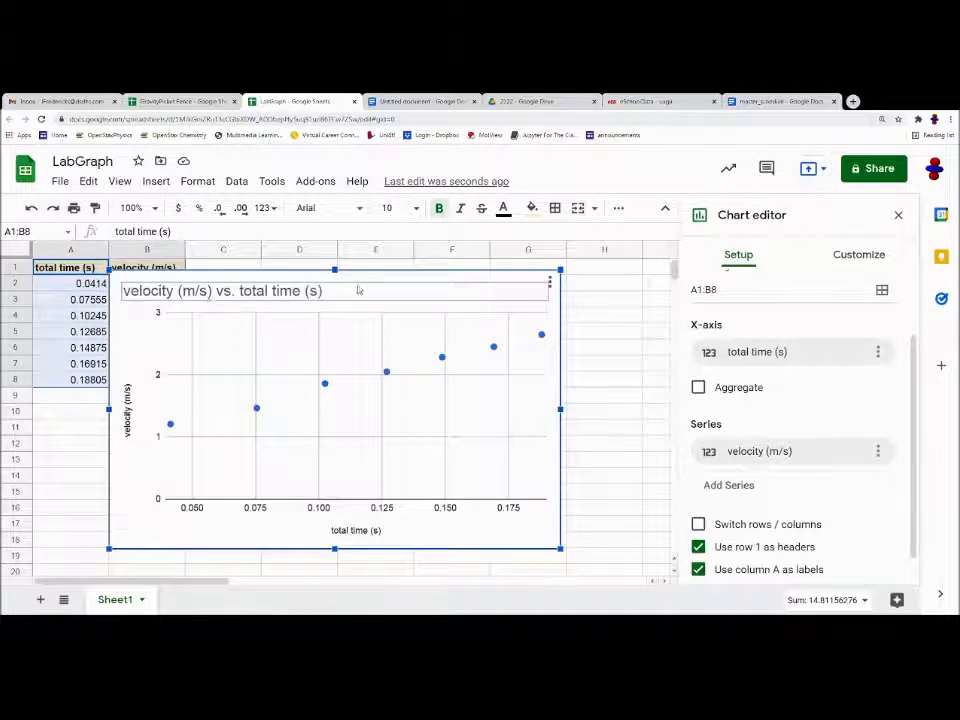
Add a trendline to the velocity (m/s) series in the chart's customization settings.
{"action": "left_click", "coordinate": [745, 258]}
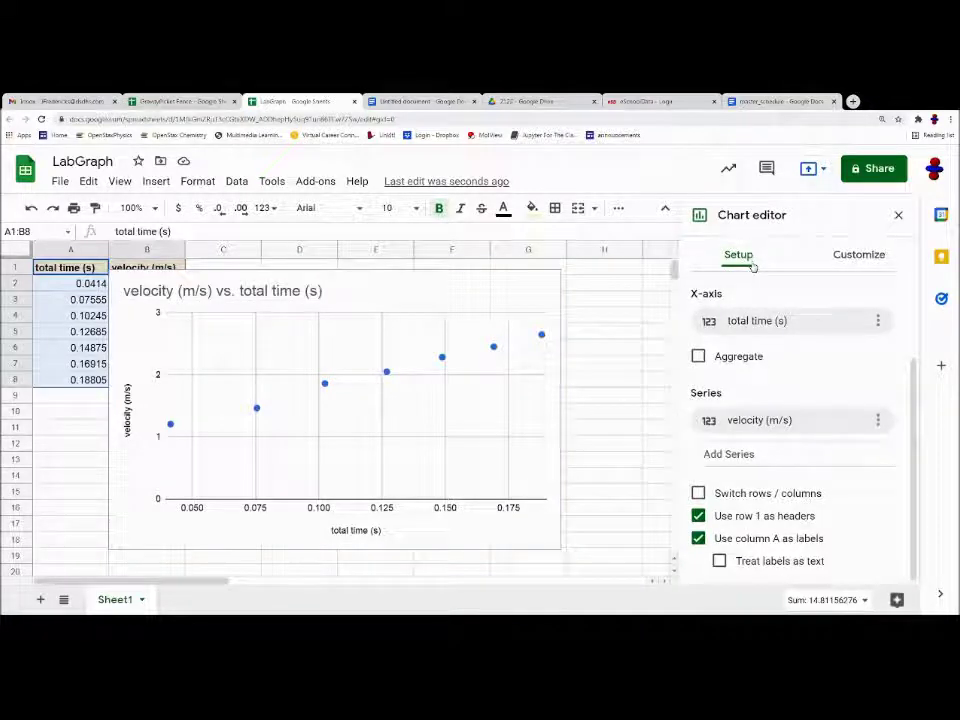
{"action": "left_click", "coordinate": [855, 254]}
{"action": "scroll", "coordinate": [800, 330], "scroll_direction": "up", "scroll_amount": 2}
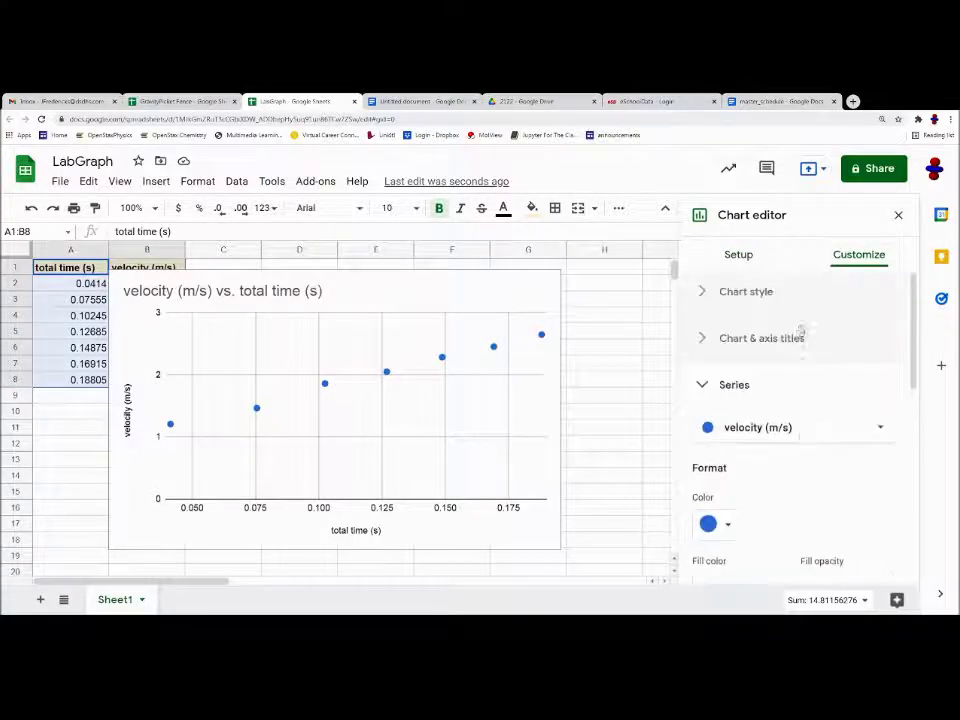
{"action": "left_click", "coordinate": [703, 384]}
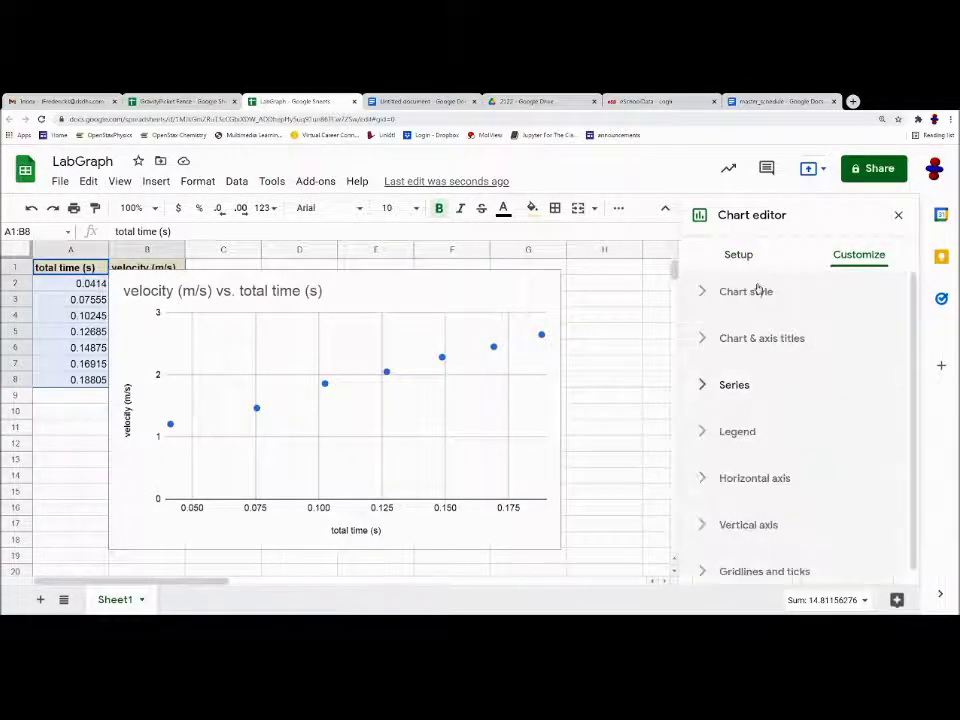
{"action": "left_click", "coordinate": [741, 388]}
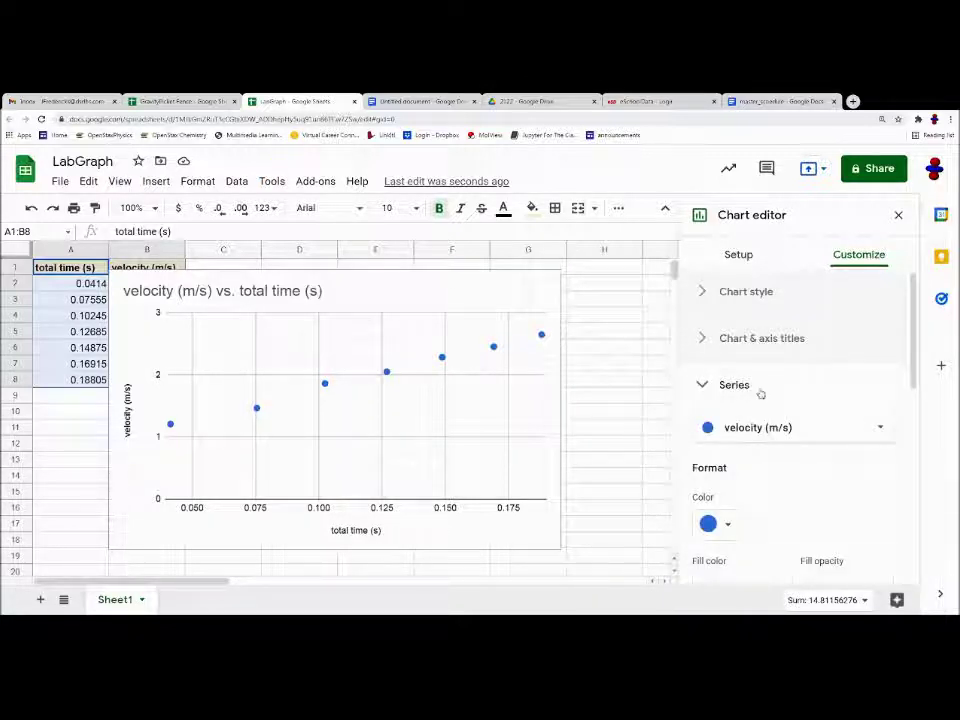
{"action": "scroll", "coordinate": [760, 392], "scroll_direction": "down", "scroll_amount": 4}
{"action": "scroll", "coordinate": [761, 400], "scroll_direction": "down", "scroll_amount": 1}
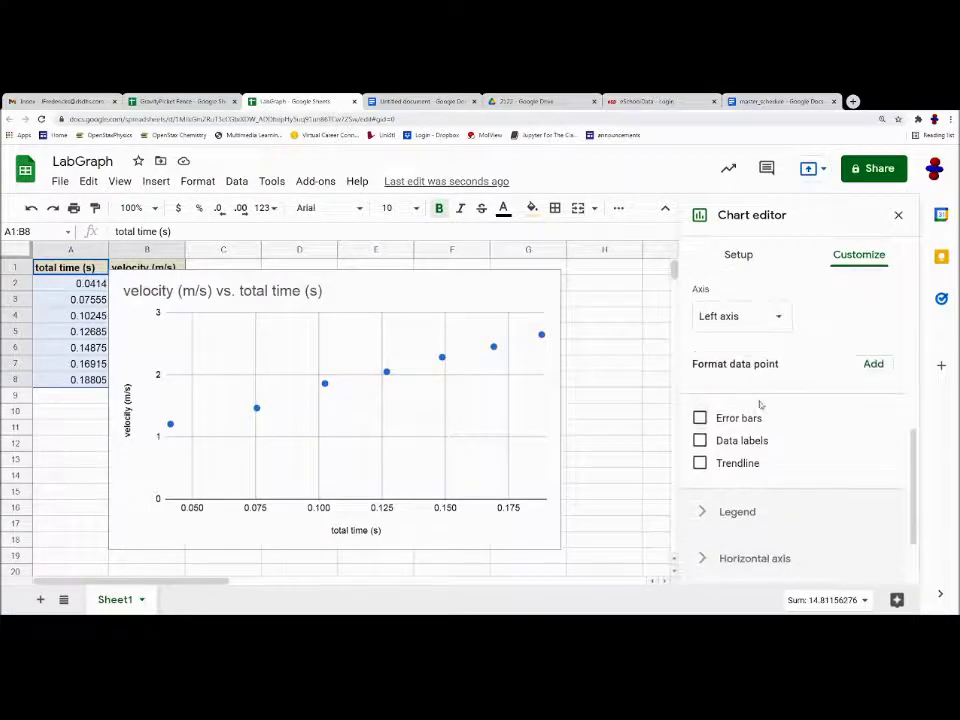
{"action": "left_click", "coordinate": [699, 463]}
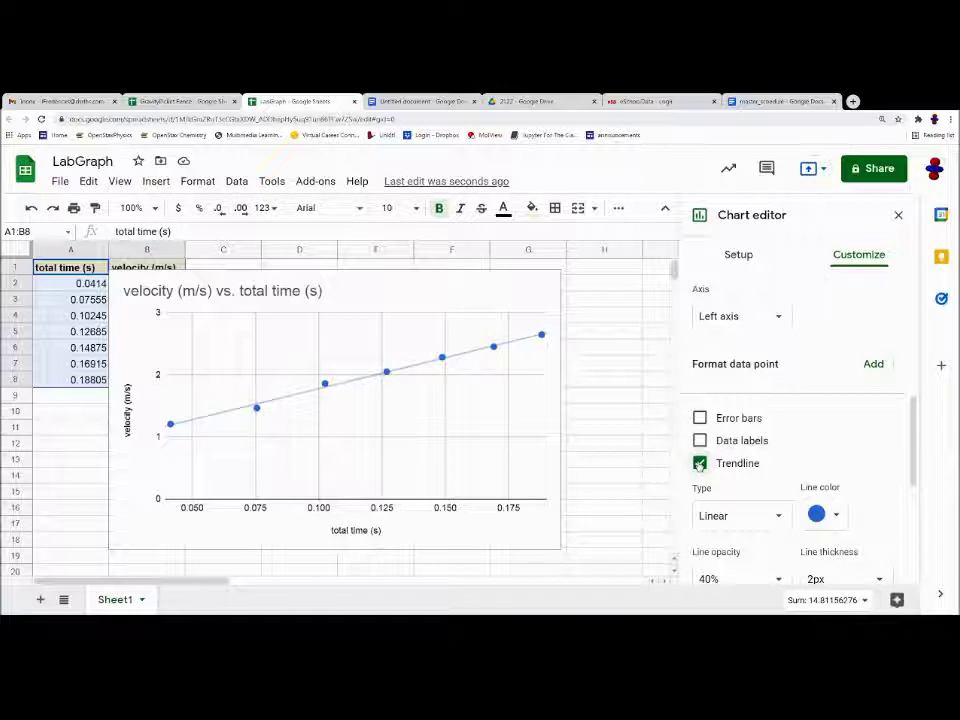
Label the trendline with its equation and show its R² value.
{"action": "scroll", "coordinate": [761, 460], "scroll_direction": "down", "scroll_amount": 2}
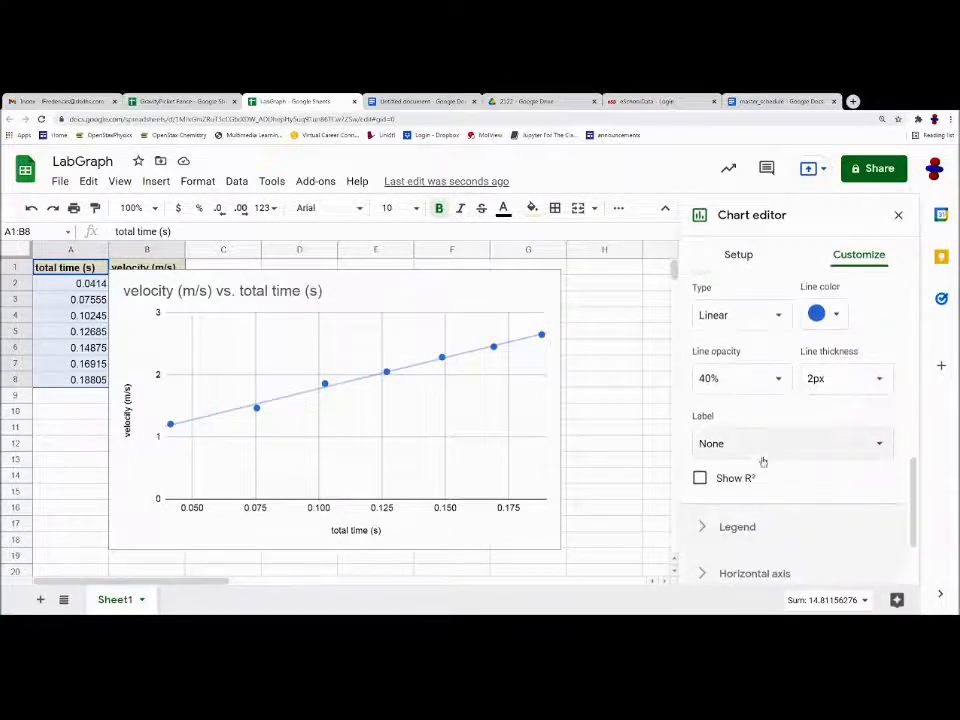
{"action": "left_click", "coordinate": [763, 449]}
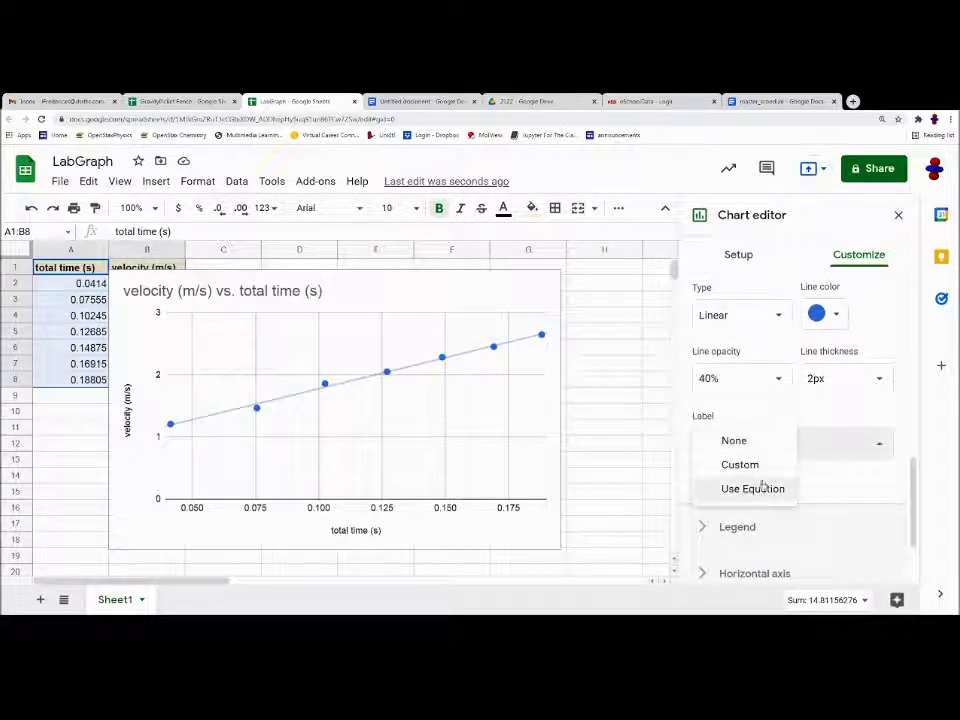
{"action": "left_click", "coordinate": [762, 489]}
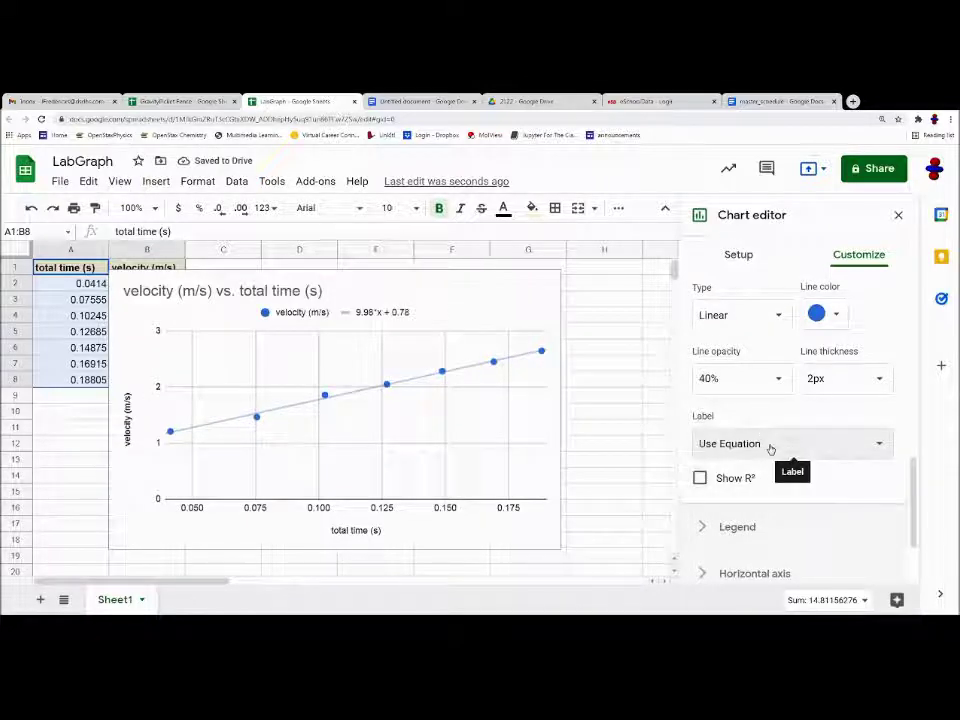
{"action": "left_click", "coordinate": [770, 449]}
{"action": "left_click", "coordinate": [771, 448]}
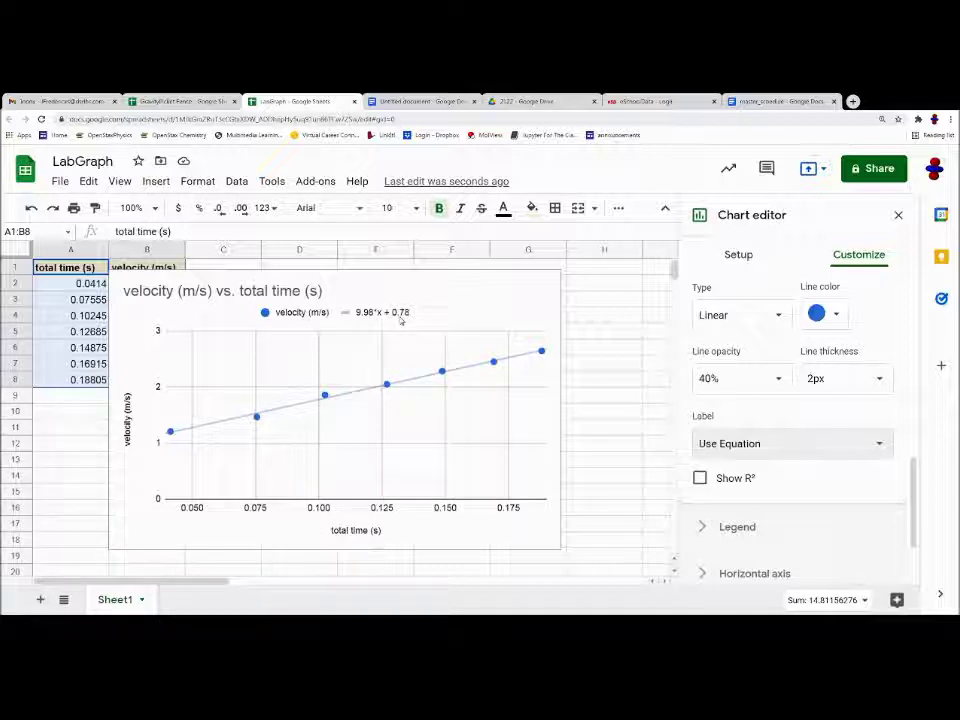
{"action": "left_click", "coordinate": [699, 479]}
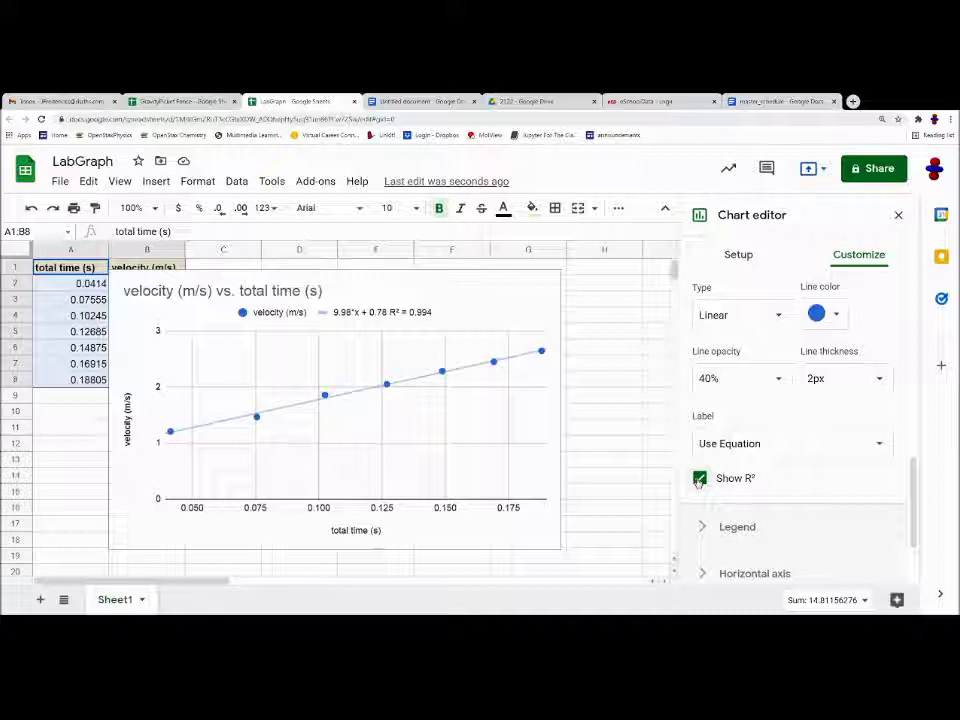
Copy the finished chart and paste it unlinked into the untitled Google Docs document.
{"action": "left_click", "coordinate": [481, 295]}
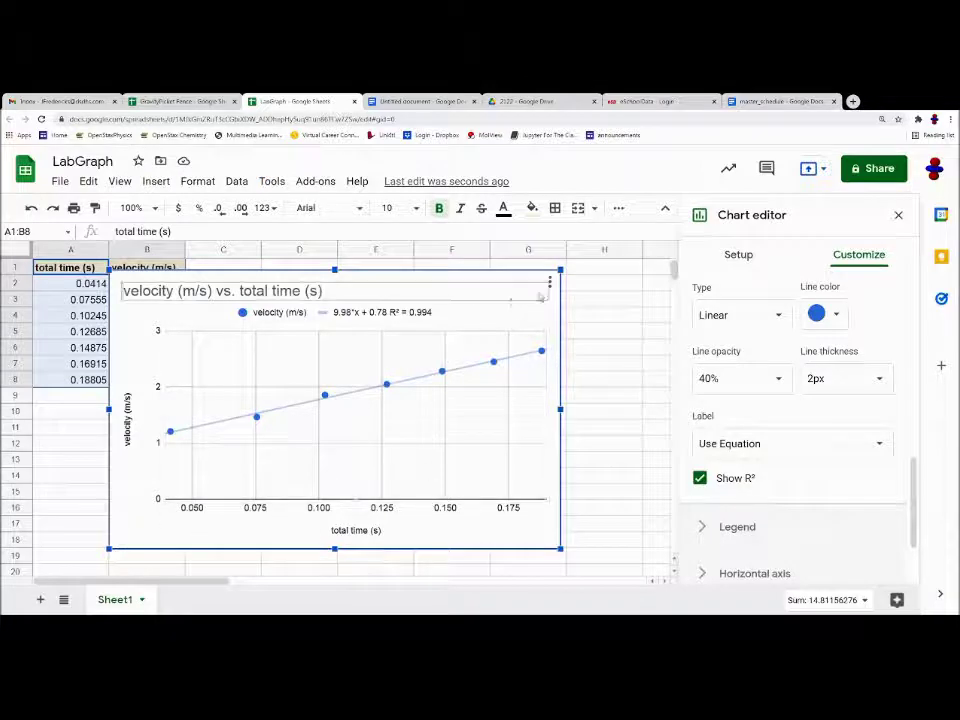
{"action": "left_click", "coordinate": [608, 311]}
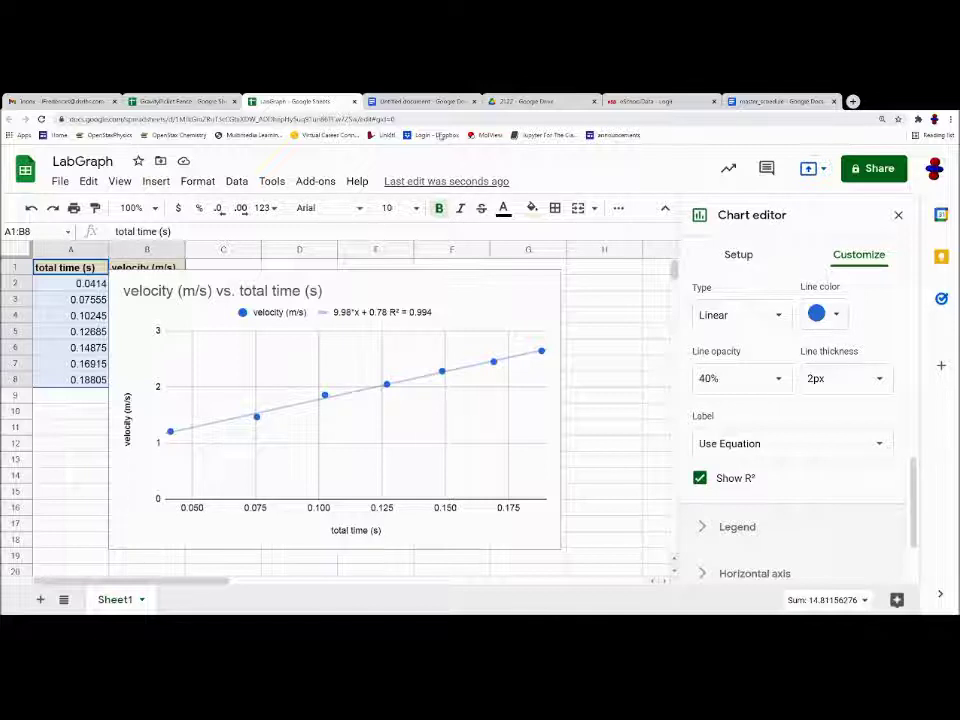
{"action": "left_click", "coordinate": [422, 102]}
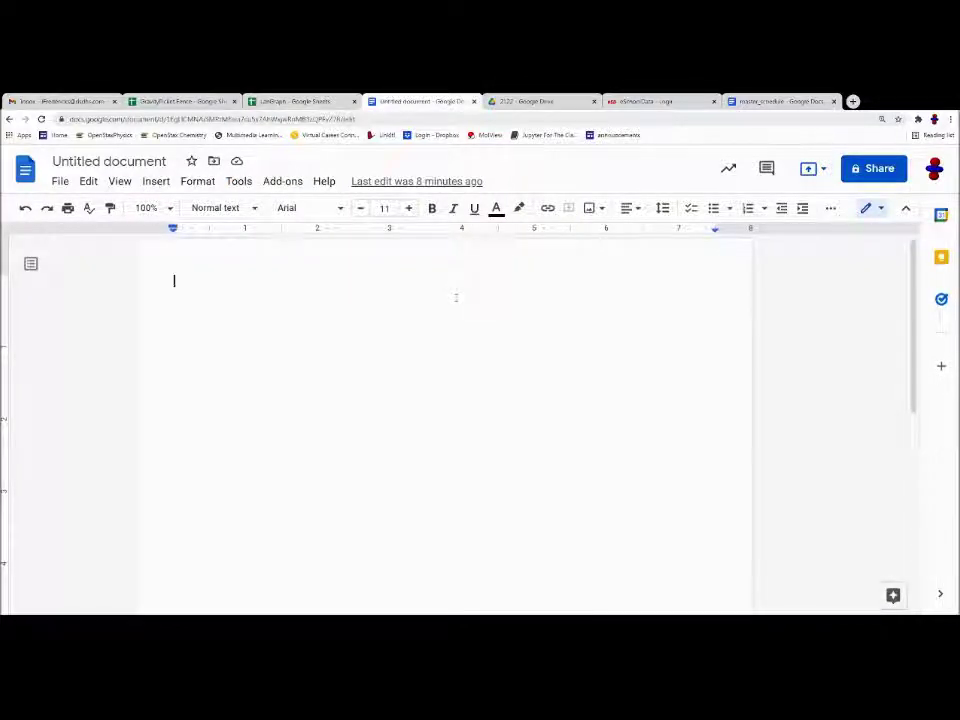
{"action": "key", "text": "ctrl+v"}
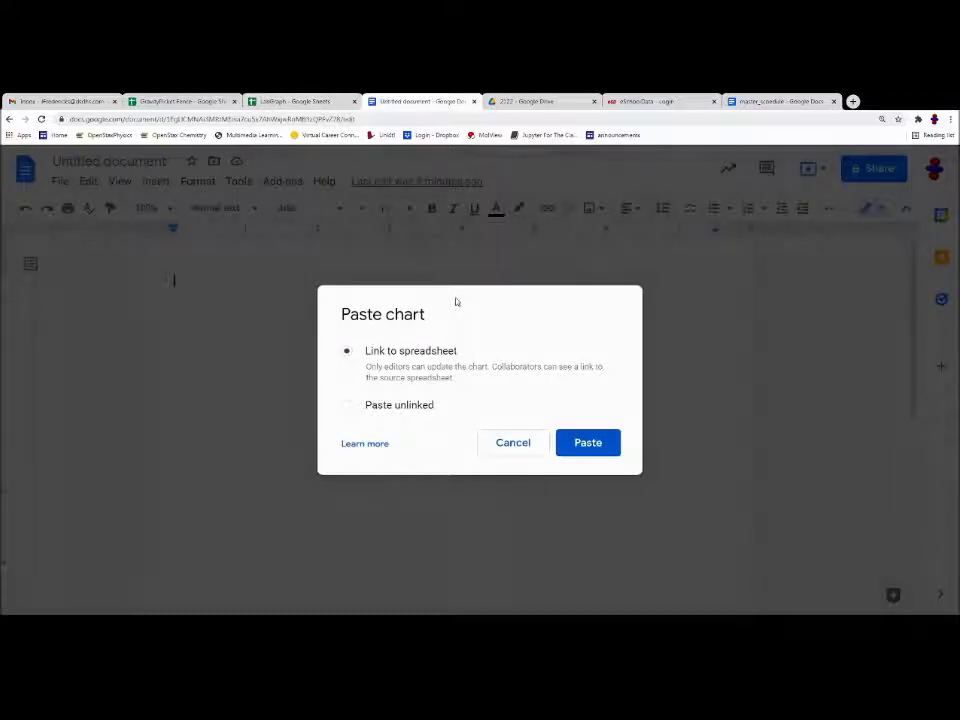
{"action": "left_click", "coordinate": [403, 411]}
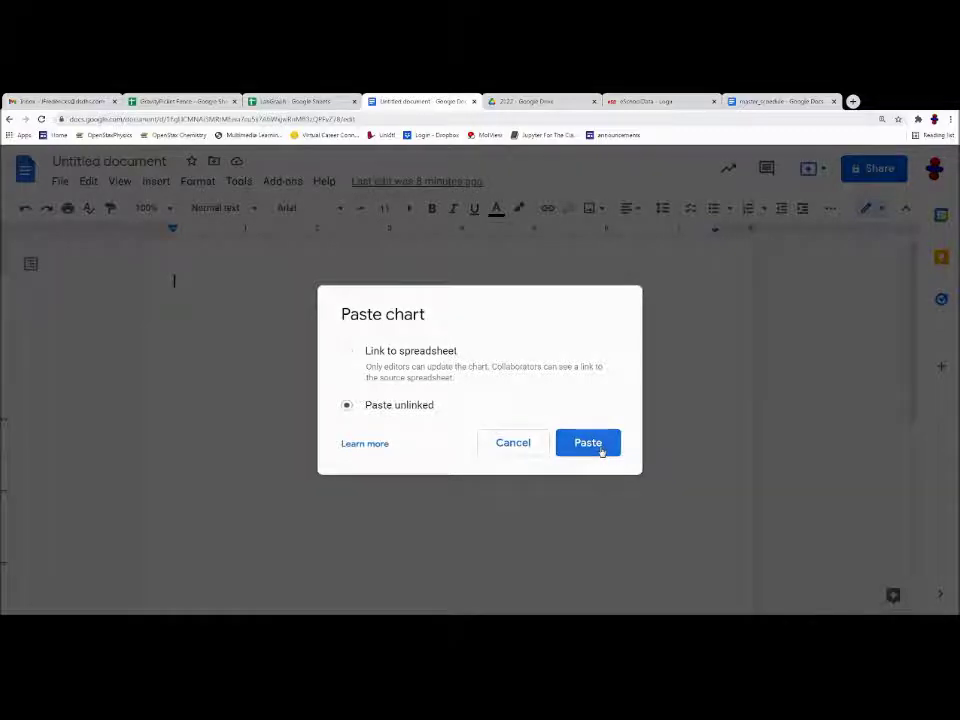
{"action": "left_click", "coordinate": [601, 452]}
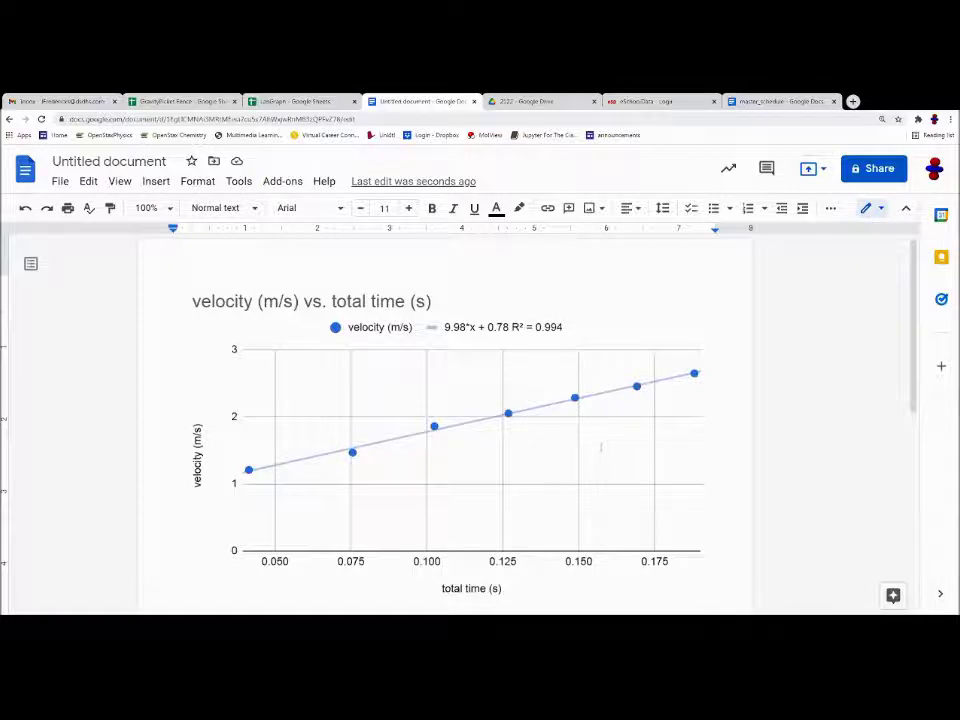
{"action": "scroll", "coordinate": [590, 447], "scroll_direction": "down", "scroll_amount": 4}
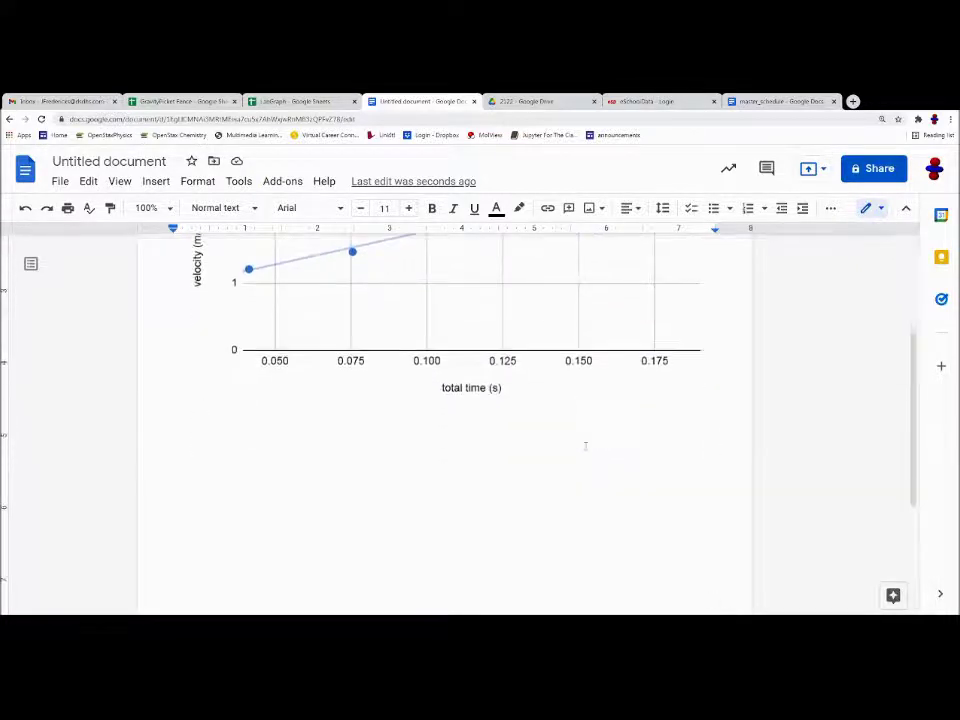
{"action": "scroll", "coordinate": [585, 446], "scroll_direction": "up", "scroll_amount": 4}
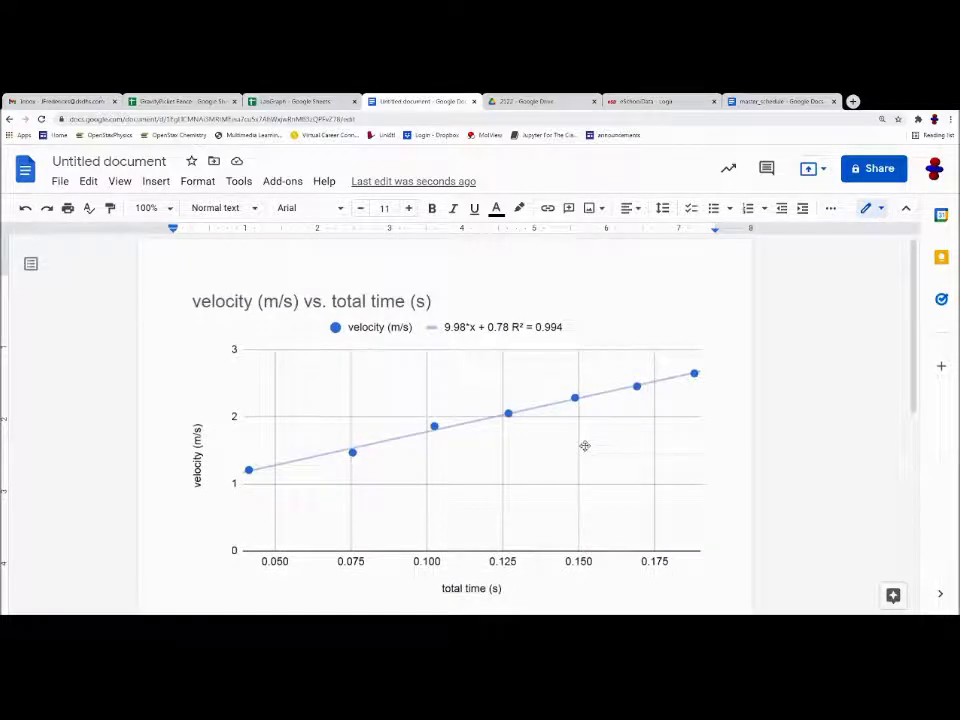